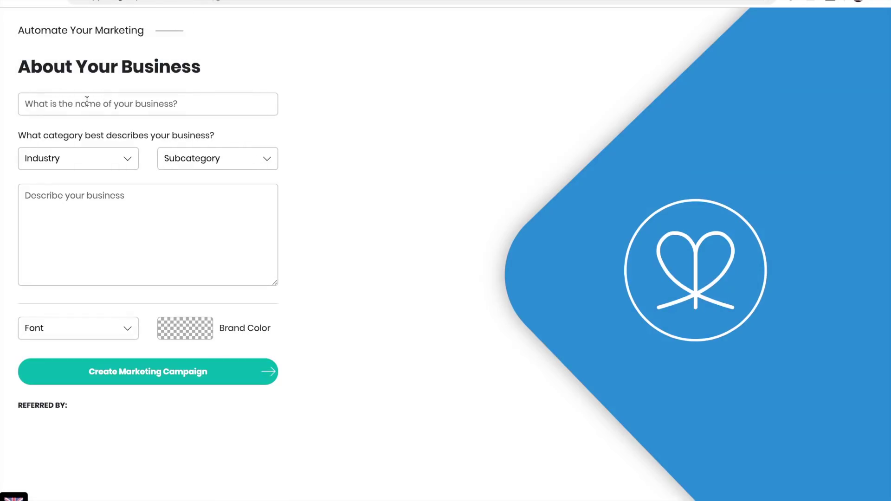
Enter the business name Coco's Car Dealership, category Automotive / Car Dealership, and the description 'We sell the best new and used vehicles.'
left_click(80, 100)
type("Coc")
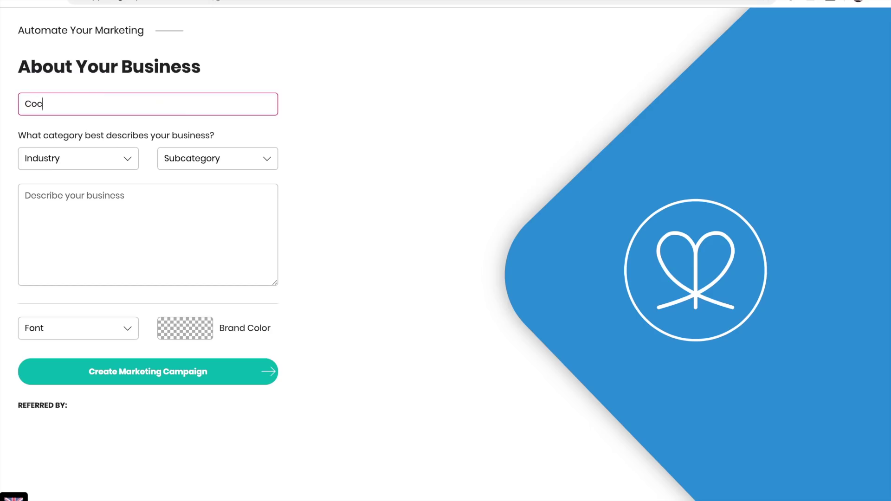
type("o's Car Dealership")
left_click(115, 160)
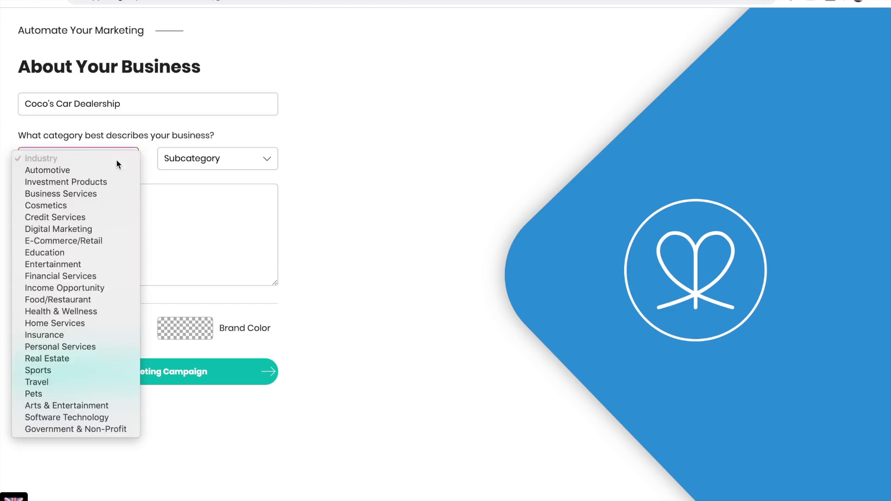
left_click(105, 171)
left_click(211, 160)
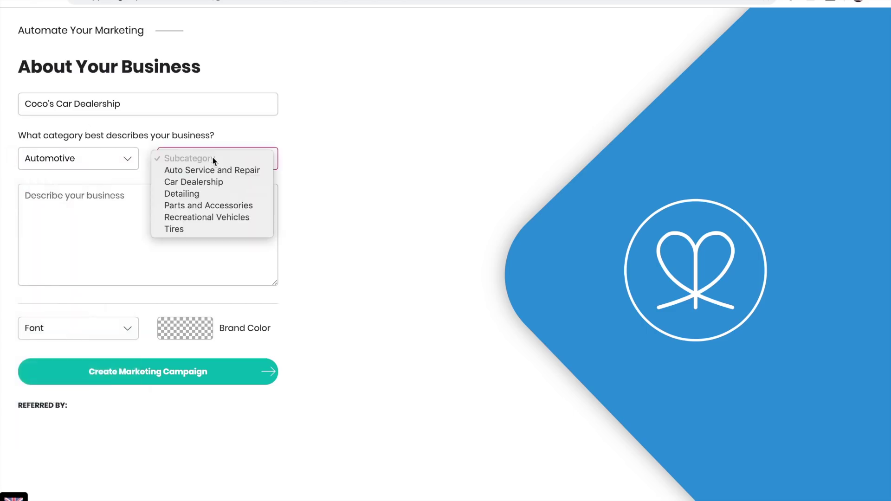
left_click(212, 181)
left_click(80, 203)
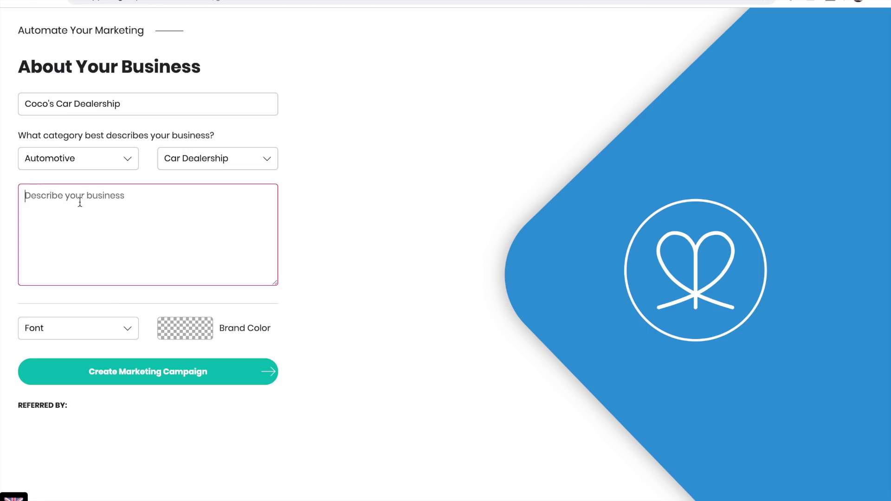
type("We sell the best new and used ")
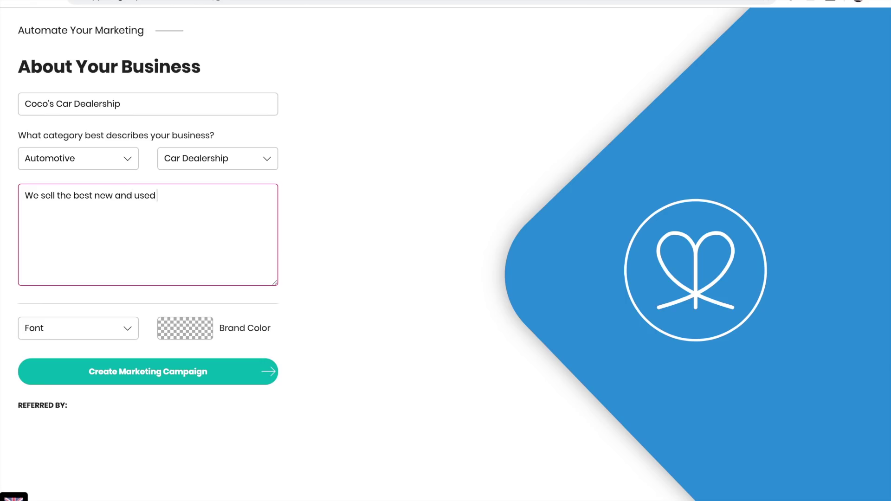
type("vehicles.")
Choose Arial as the font and light blue #68a7f5 as the brand colour
left_click(120, 326)
left_click(216, 327)
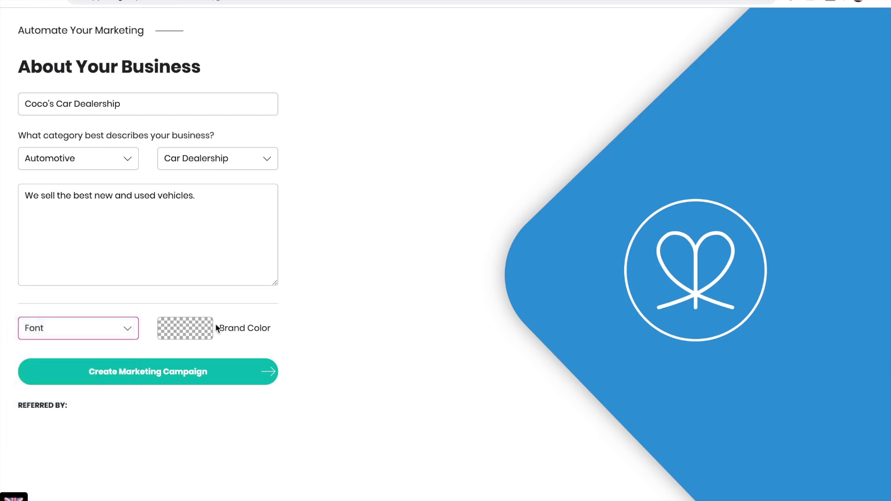
left_click(216, 328)
left_click(315, 423)
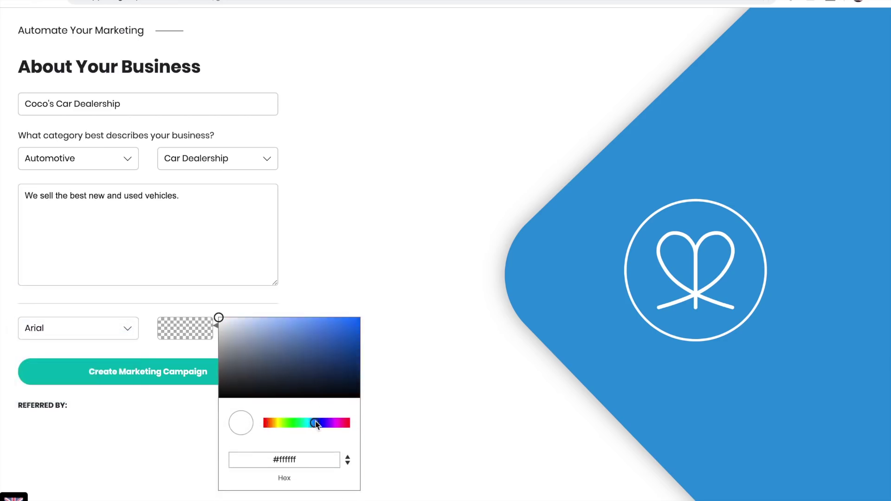
left_click(300, 320)
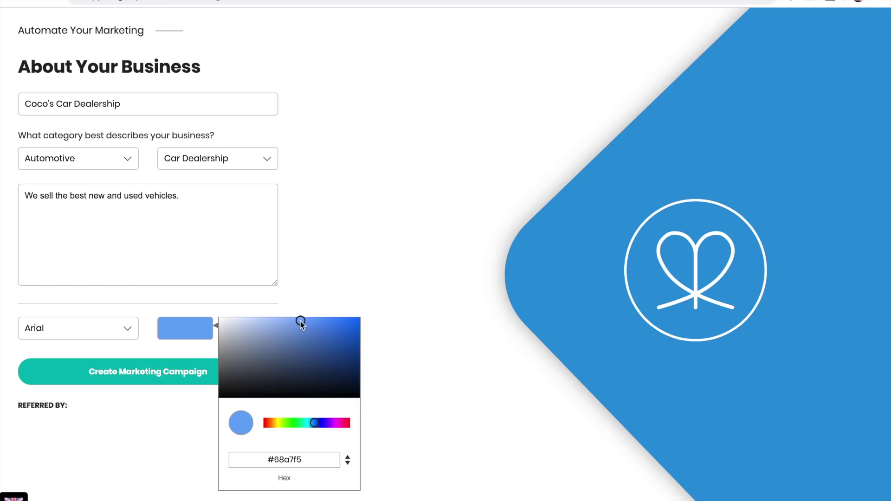
Generate the marketing campaign from the Coco's Car Dealership business details
left_click(160, 372)
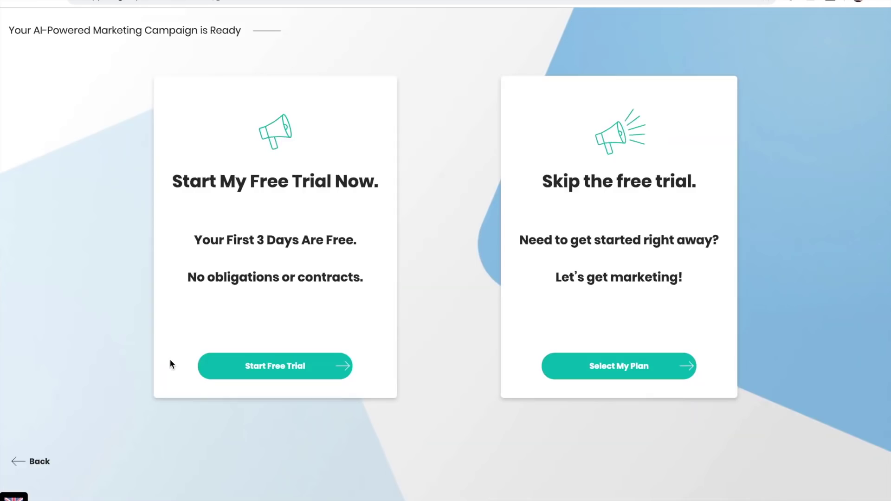
Start the free trial and enter the owner's first and last name
left_click(255, 368)
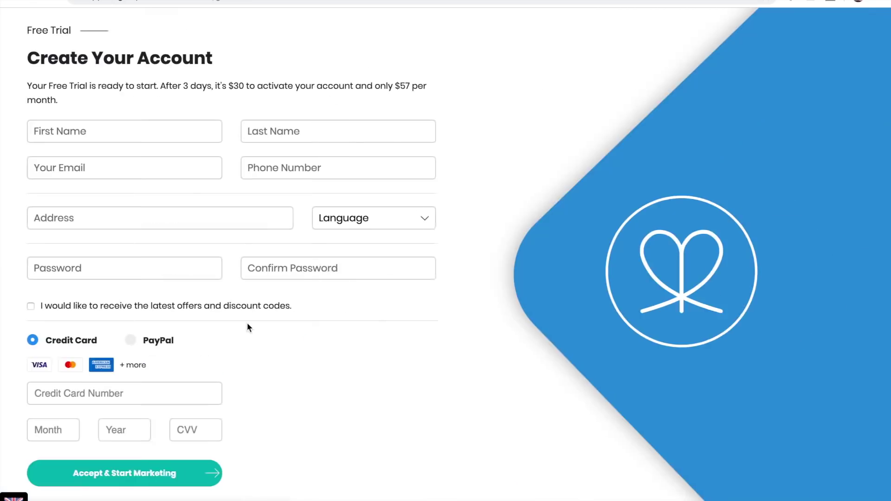
left_click(75, 130)
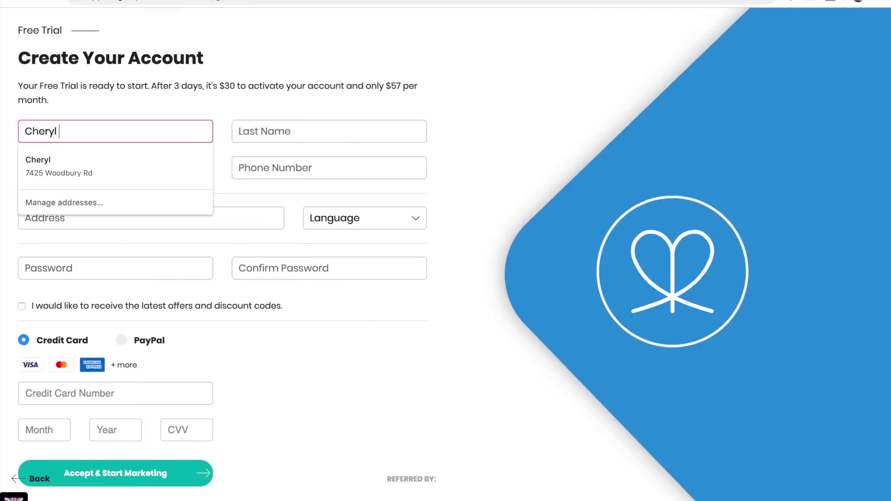
key("Tab")
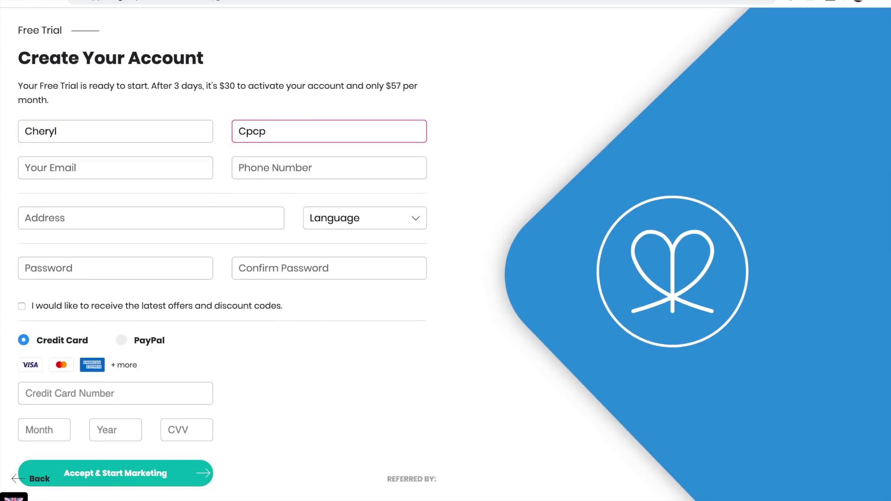
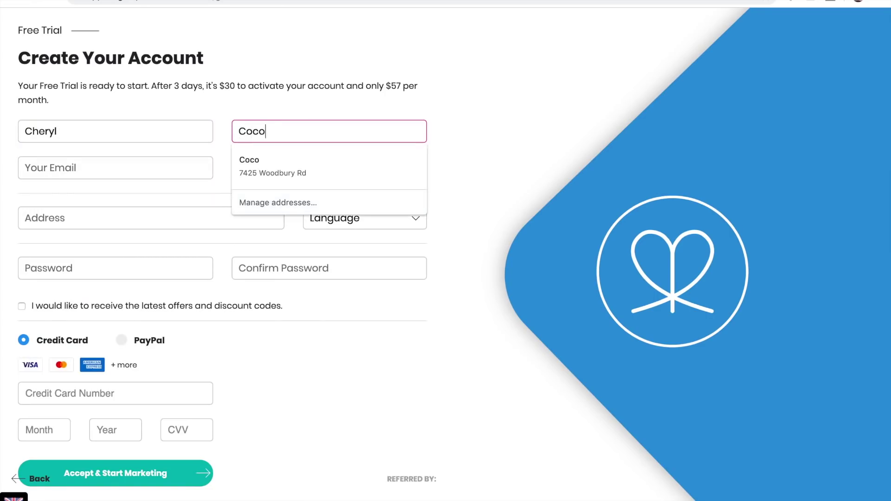
Fill in the contact's e-mail, phone number and the suggested street address
left_click(62, 167)
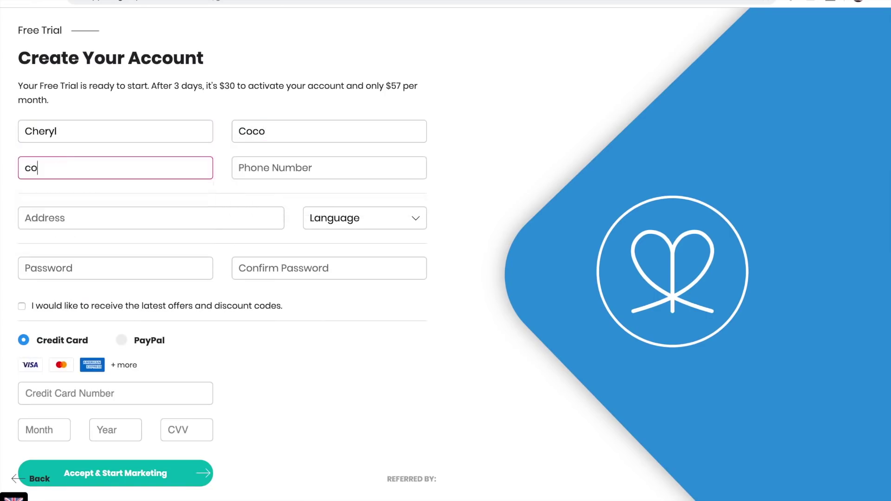
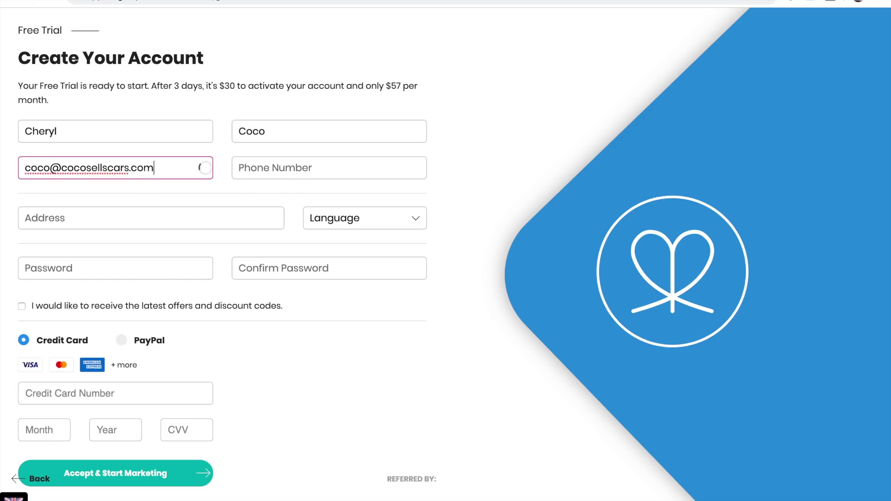
left_click(261, 171)
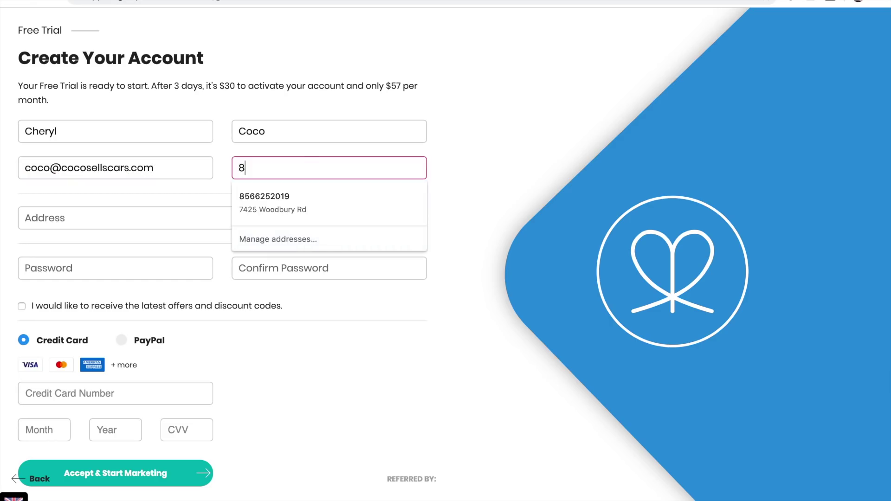
left_click(100, 219)
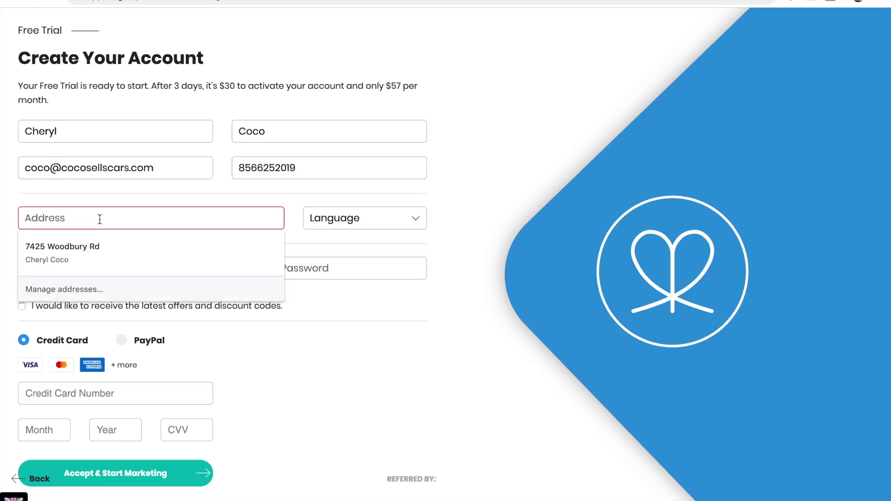
type("236")
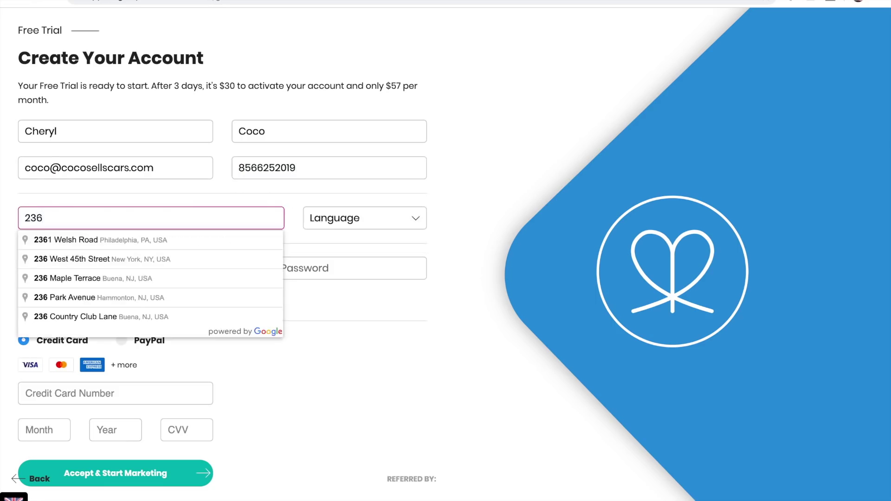
left_click(101, 239)
Choose English as the language and enter the account password and its confirmation
left_click(365, 218)
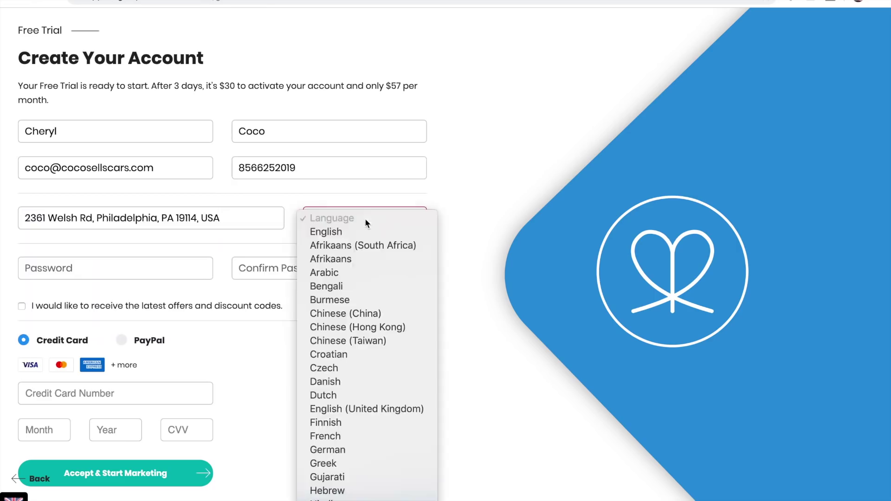
left_click(354, 231)
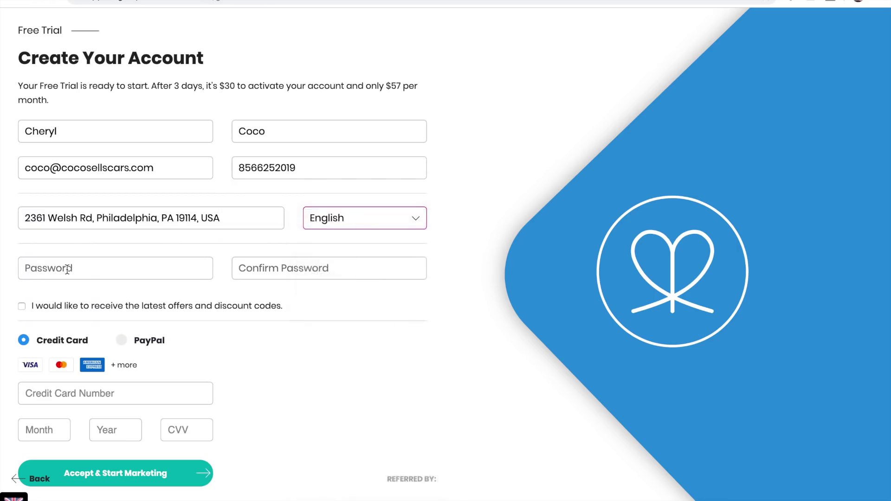
left_click(67, 269)
type("c")
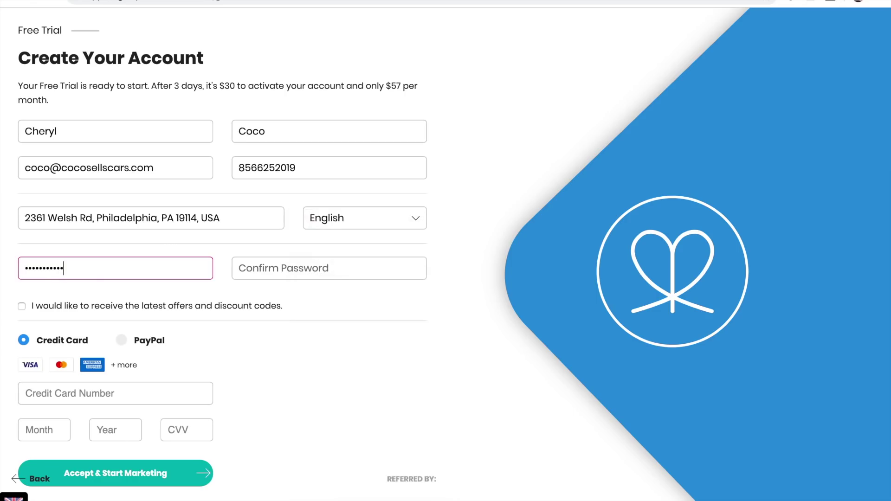
left_click(257, 263)
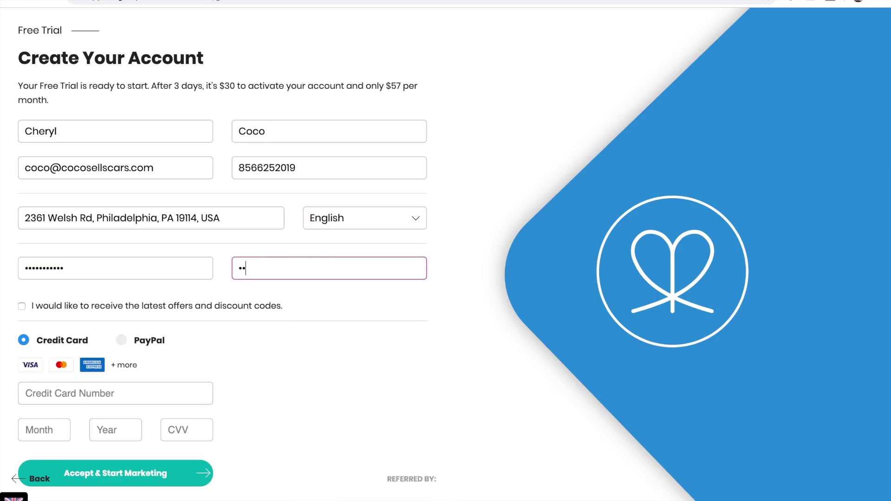
Enter the card number, expiry month and year, and security code, then create the account
scroll(235, 336, "down", 1)
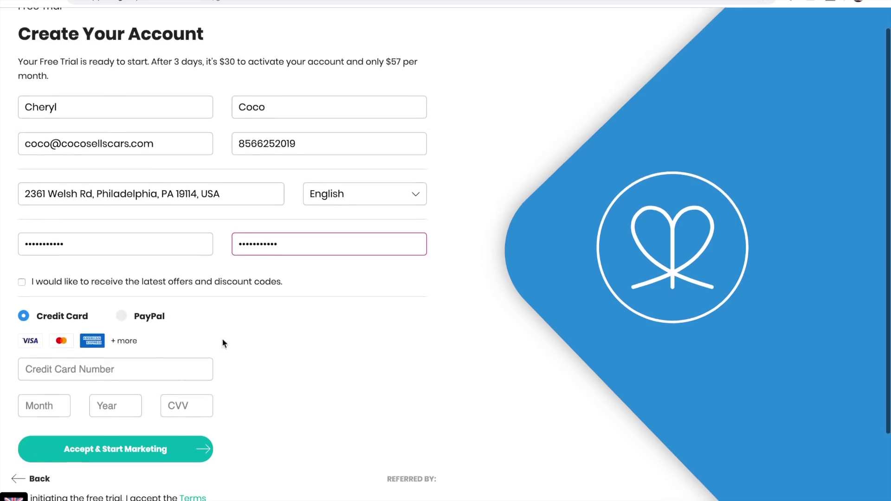
left_click(50, 369)
type("4111 ")
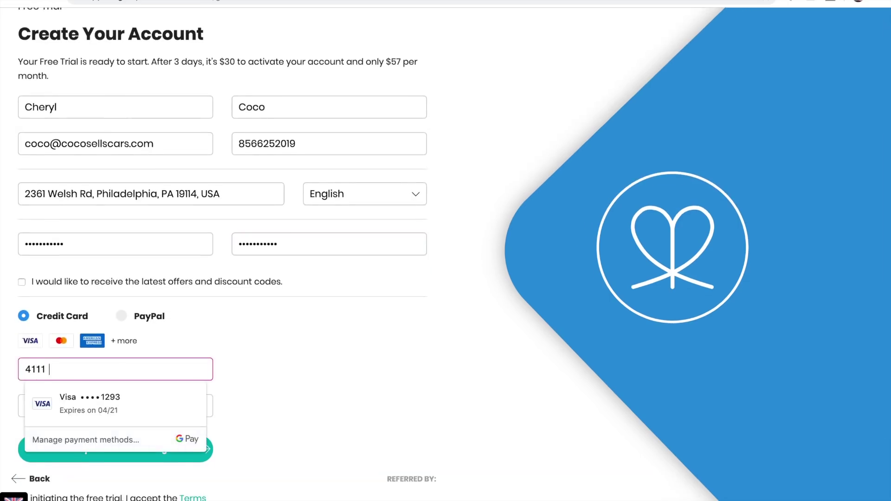
type("1111 1111 111")
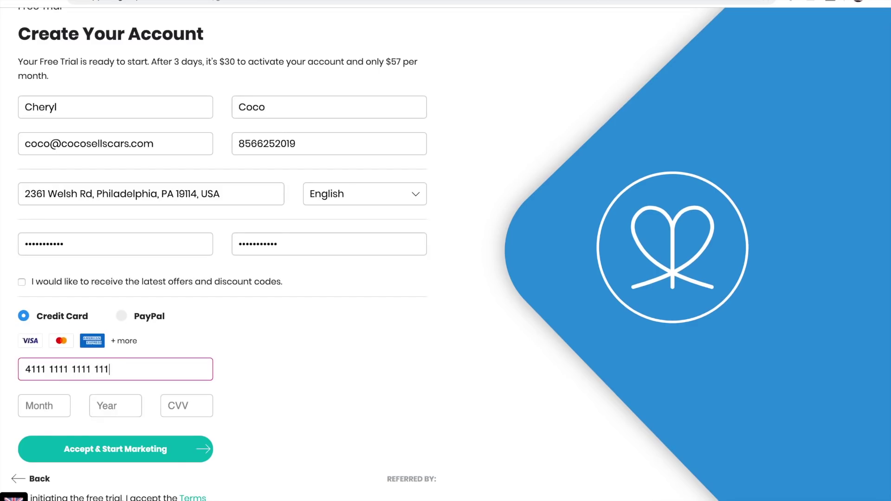
type("1")
left_click(40, 402)
type("0")
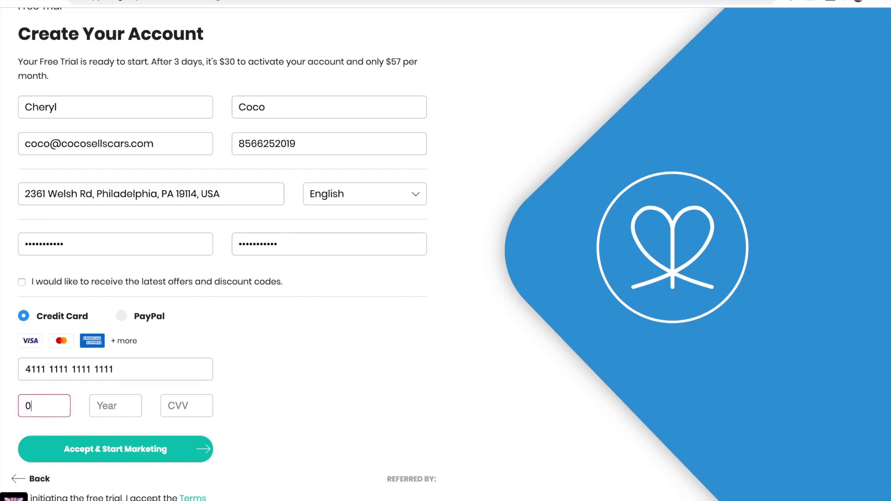
type("9")
key("Tab")
type("2")
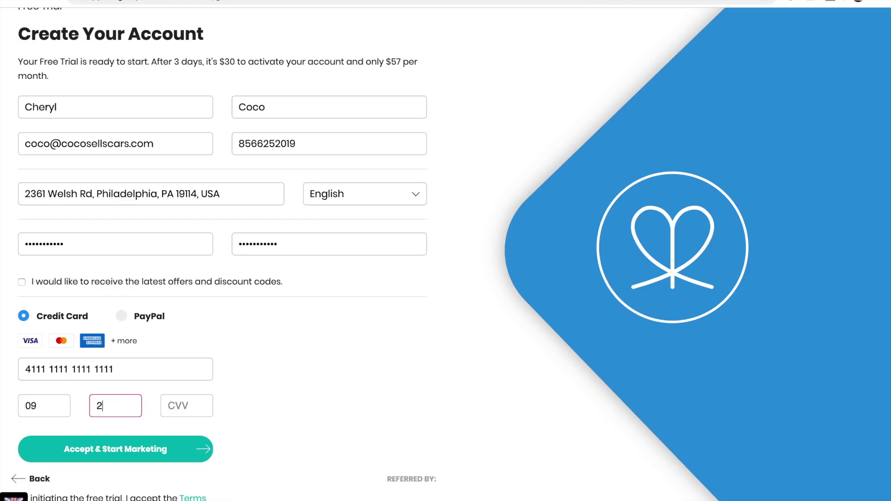
type("020")
left_click(178, 406)
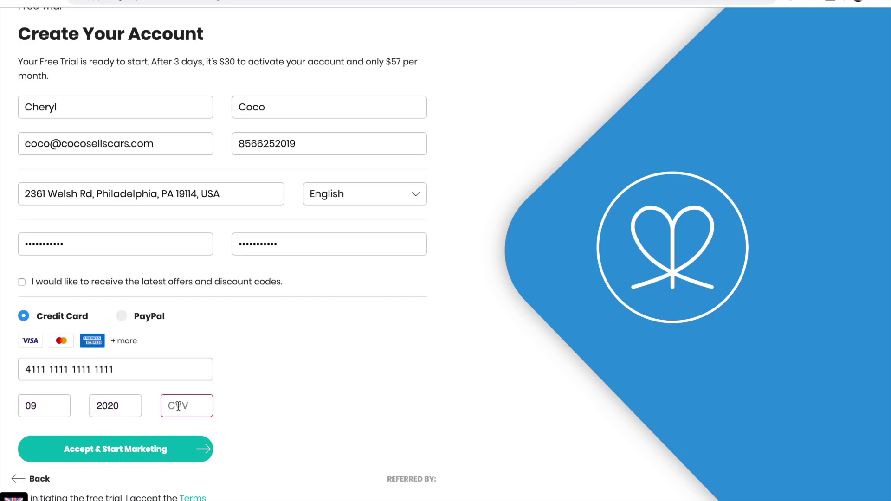
type("24")
left_click(129, 449)
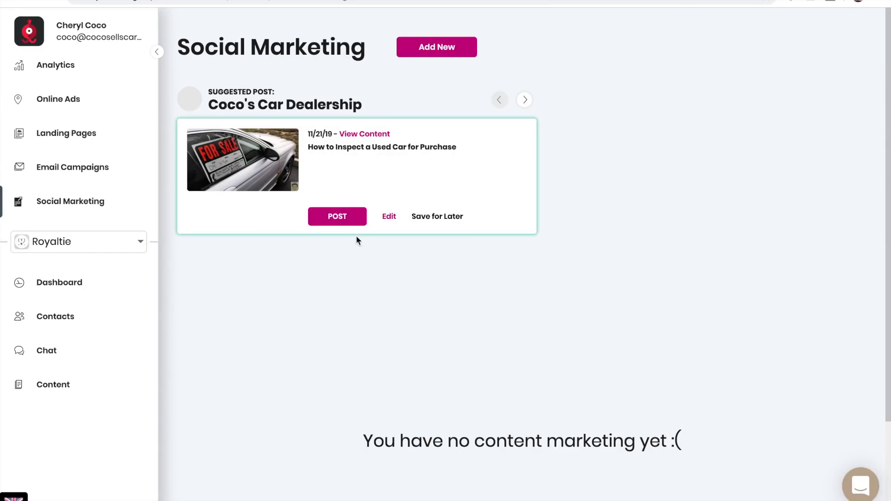
Share the used-car inspection post to Facebook captioned 'We sell used and new vehicles.'
left_click(340, 221)
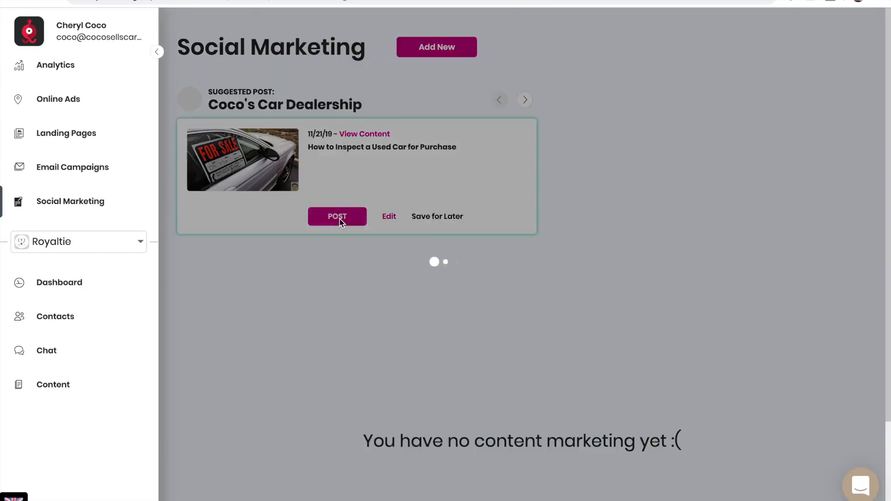
left_click(529, 266)
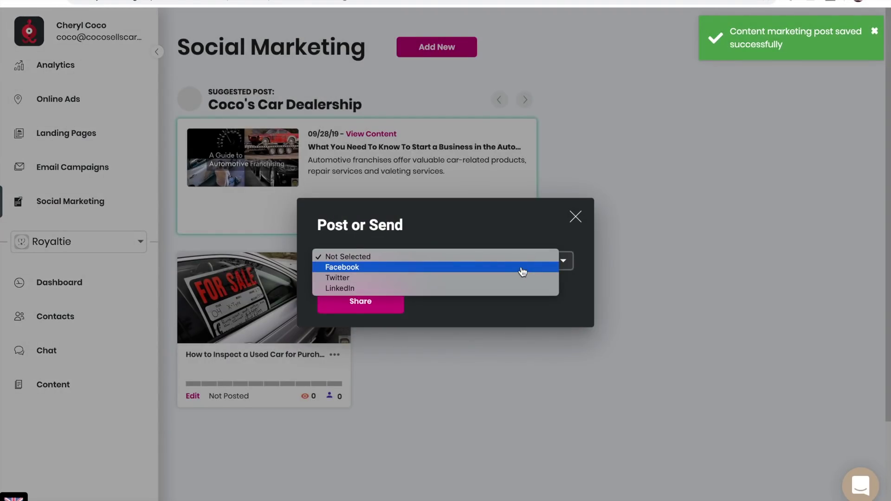
left_click(522, 272)
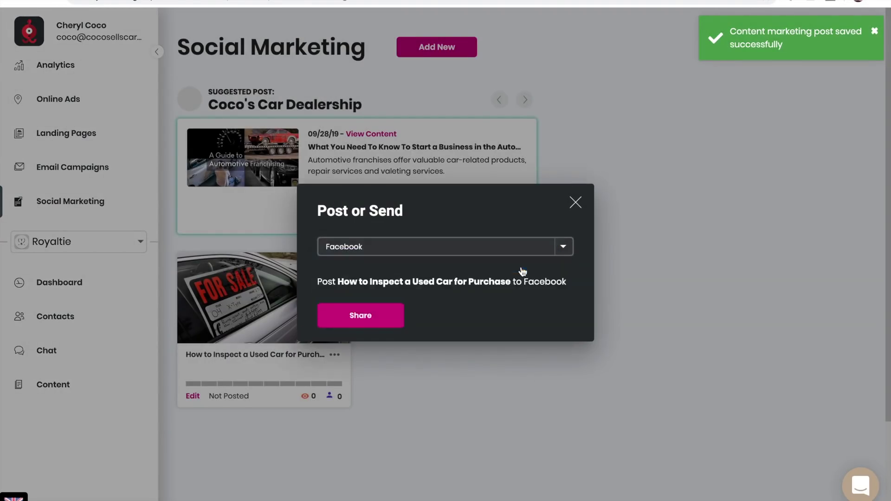
left_click(384, 321)
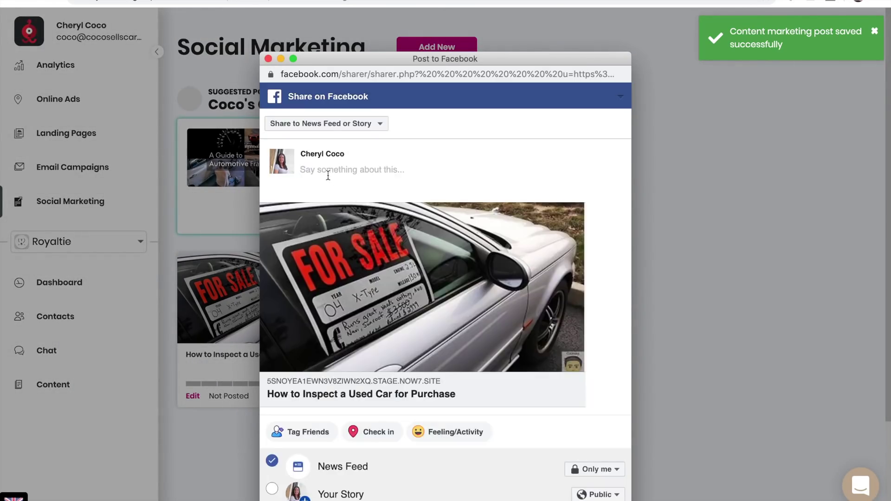
type("We ")
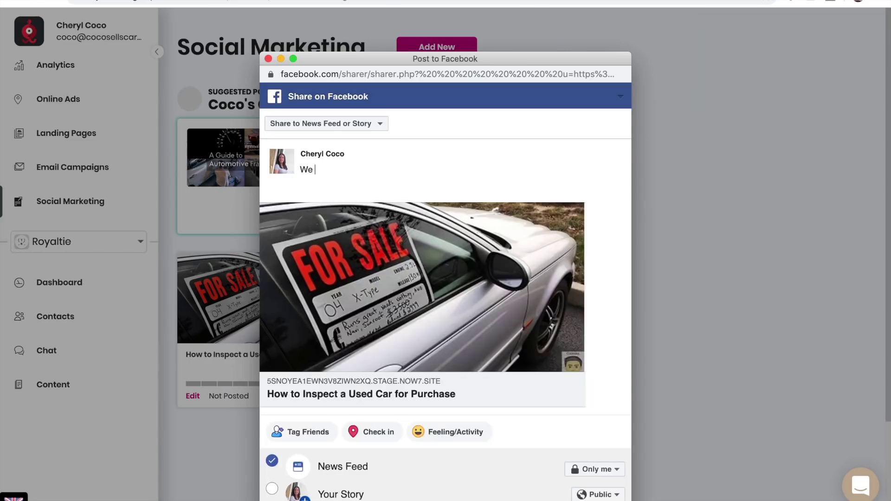
type("sell used and new vehicles.")
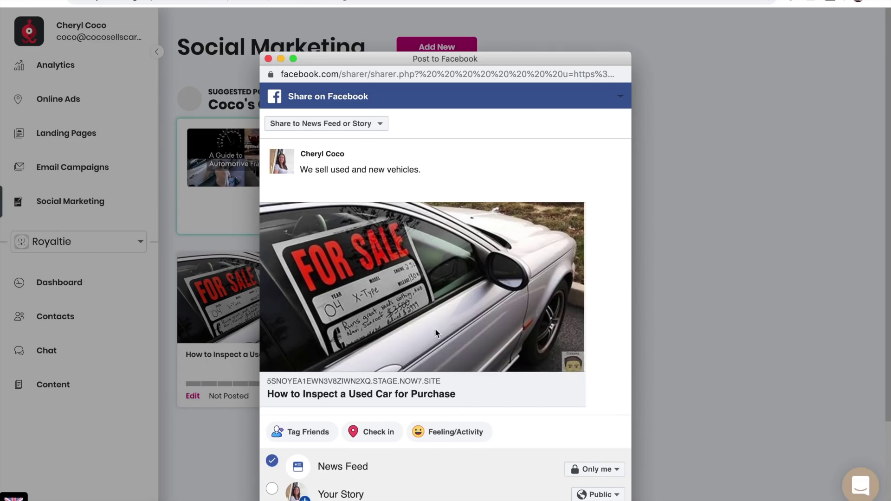
left_click_drag(534, 61, 535, 43)
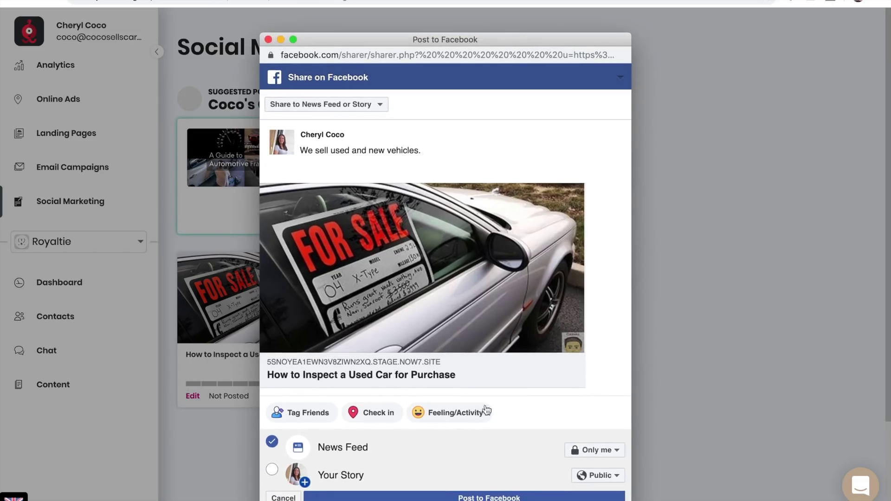
left_click(485, 498)
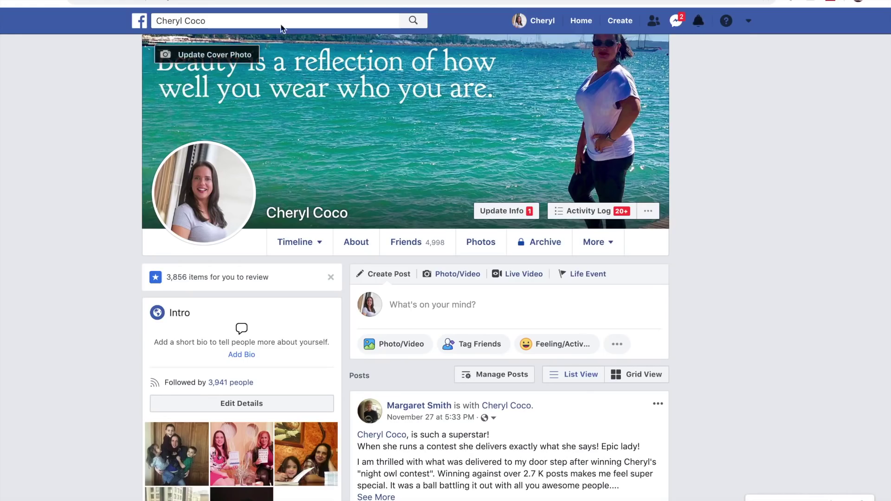
Check the new used-car post on the Facebook profile timeline
left_click(540, 21)
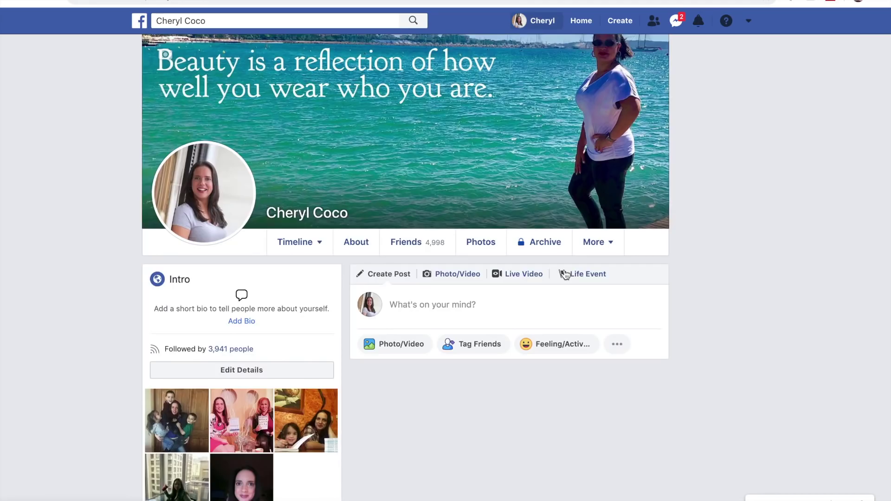
scroll(565, 274, "down", 4)
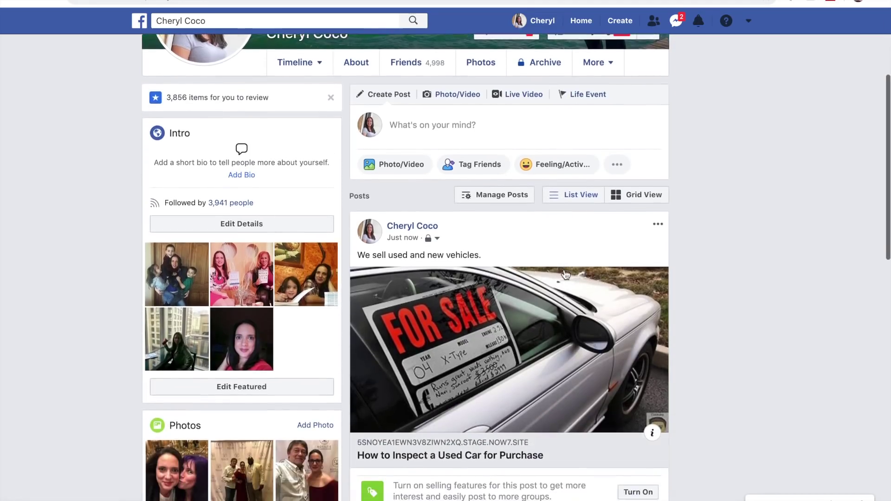
scroll(565, 274, "down", 1)
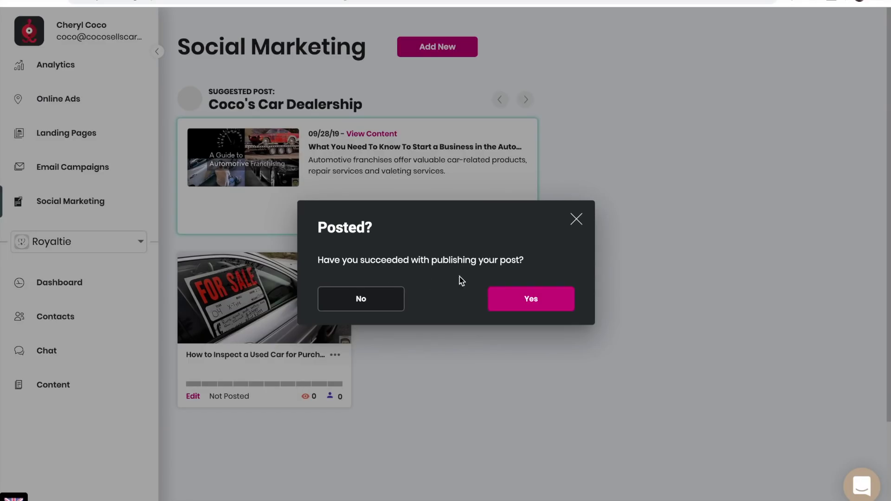
Confirm the post was published, add it to the website blog, and email it to followers
left_click(540, 302)
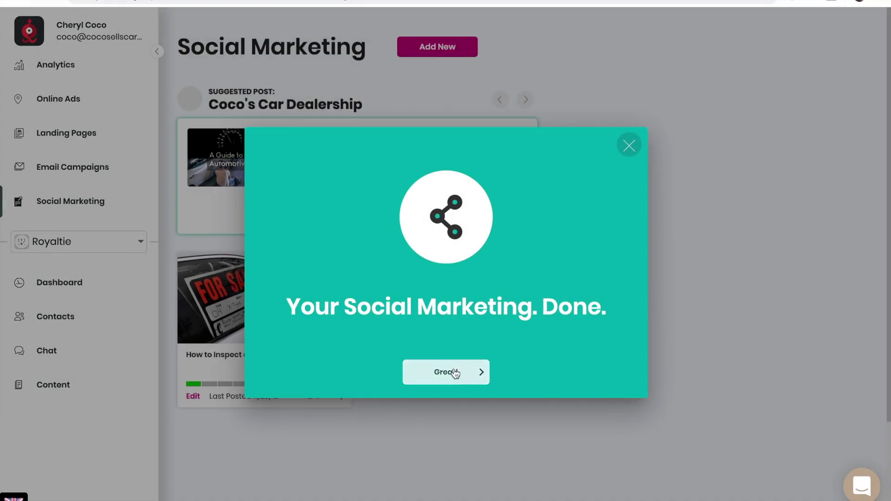
left_click(455, 373)
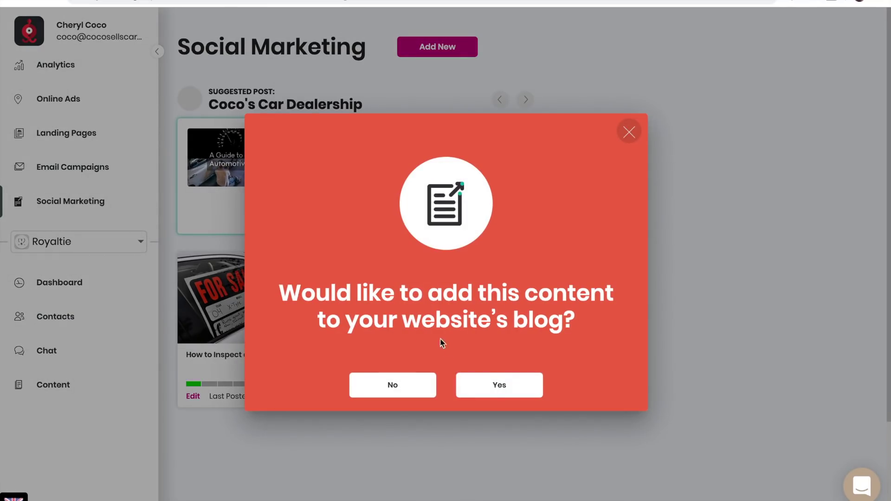
left_click(513, 386)
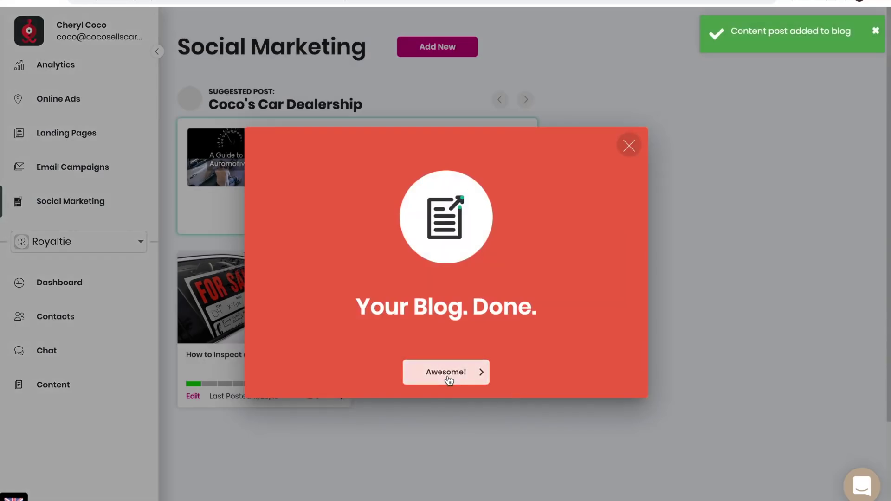
left_click(446, 373)
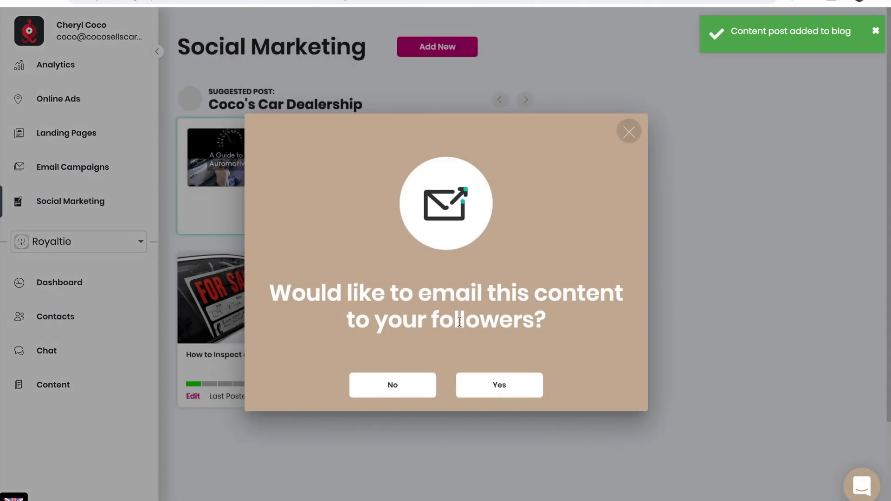
left_click(503, 389)
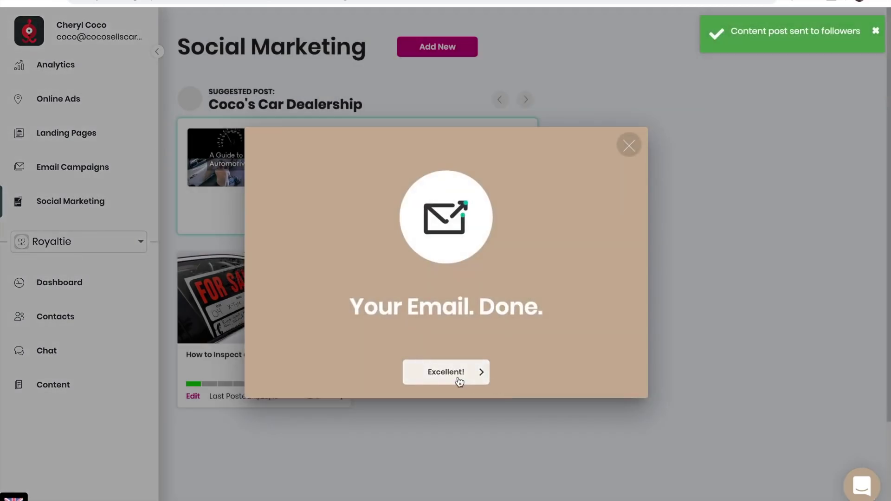
left_click(457, 378)
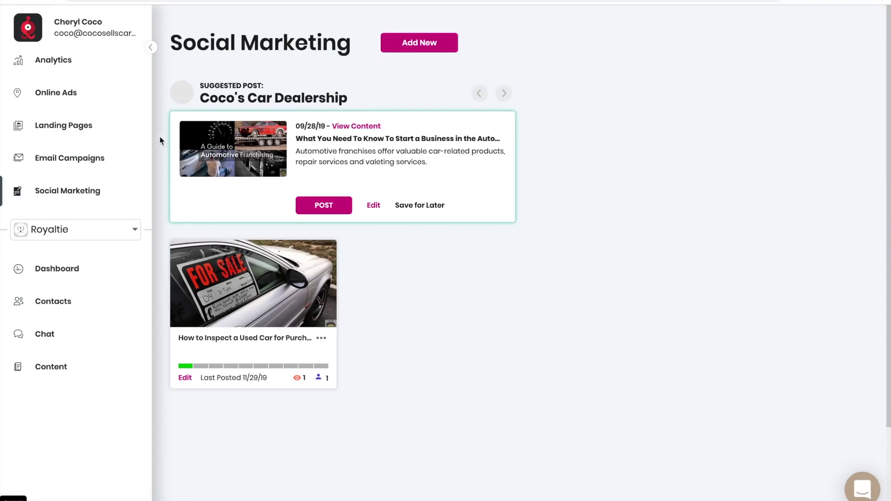
View the Coco's Car Dealership landing page and its blog section featuring the used-car post
left_click(65, 126)
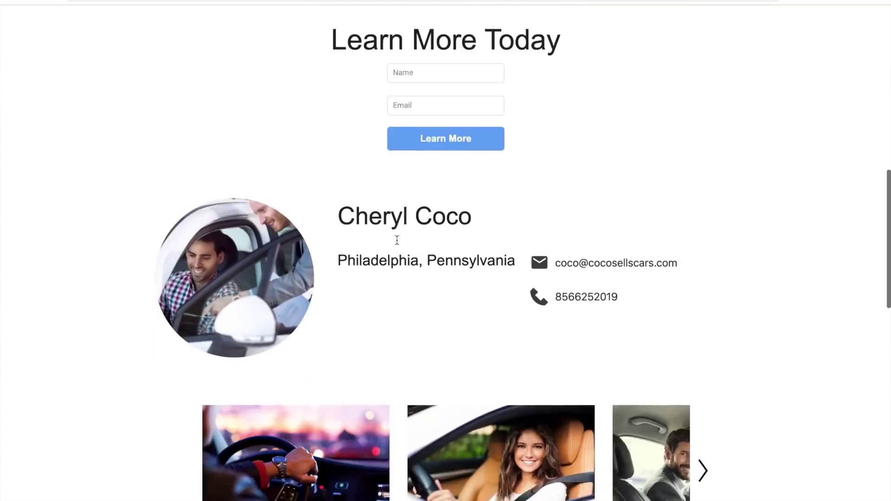
scroll(397, 240, "down", 15)
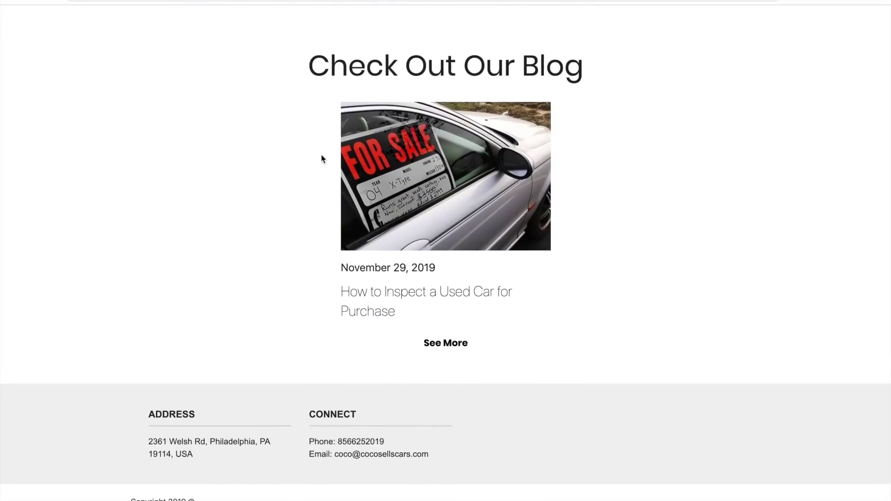
scroll(325, 171, "up", 20)
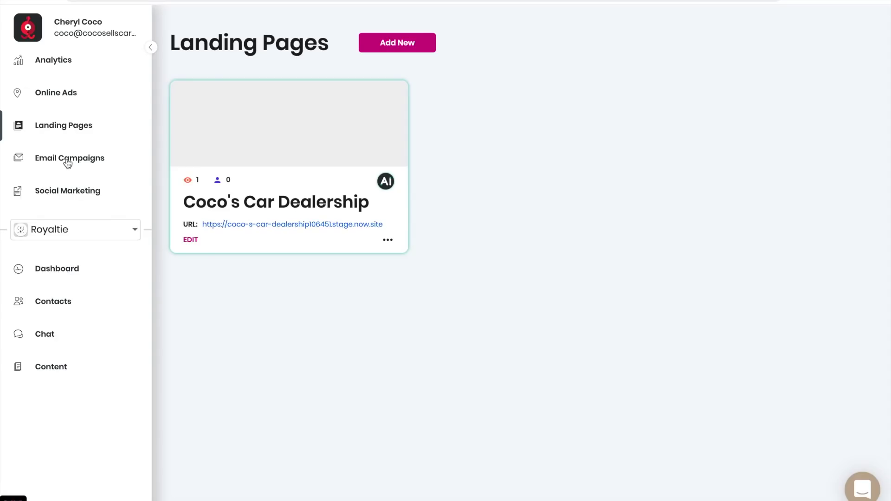
Open the Coco's Car Dealership Newsletter's Newsletter Template in the email builder with the sidebar expanded
left_click(68, 160)
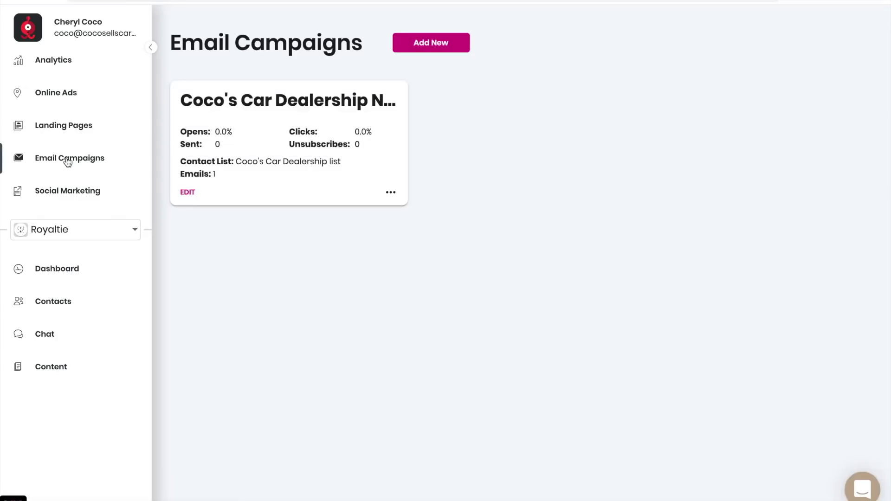
left_click(191, 192)
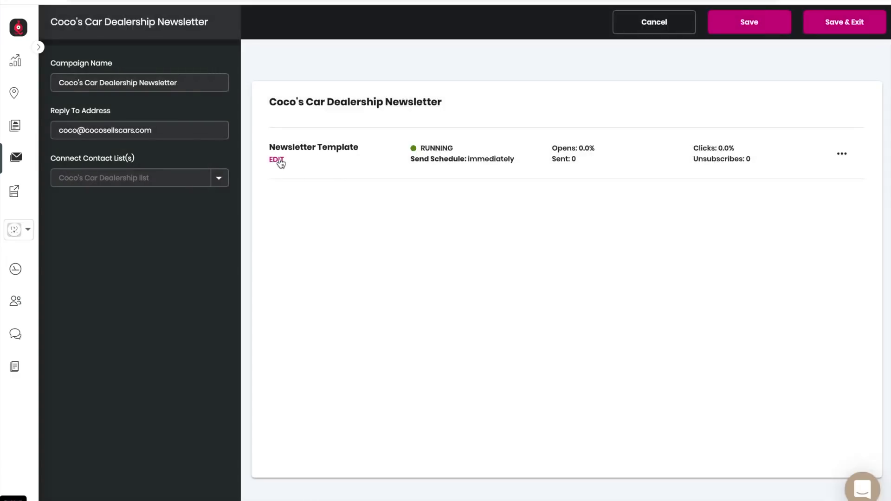
left_click(278, 160)
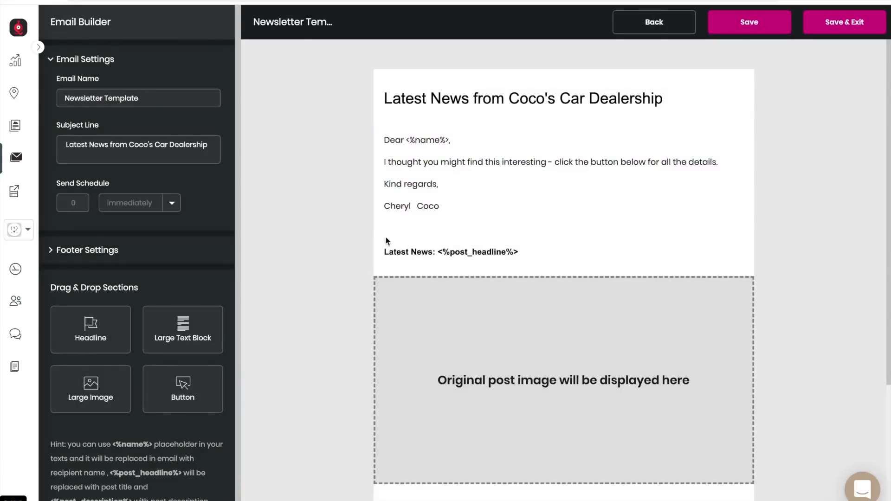
scroll(344, 227, "down", 5)
scroll(344, 227, "up", 5)
left_click(39, 47)
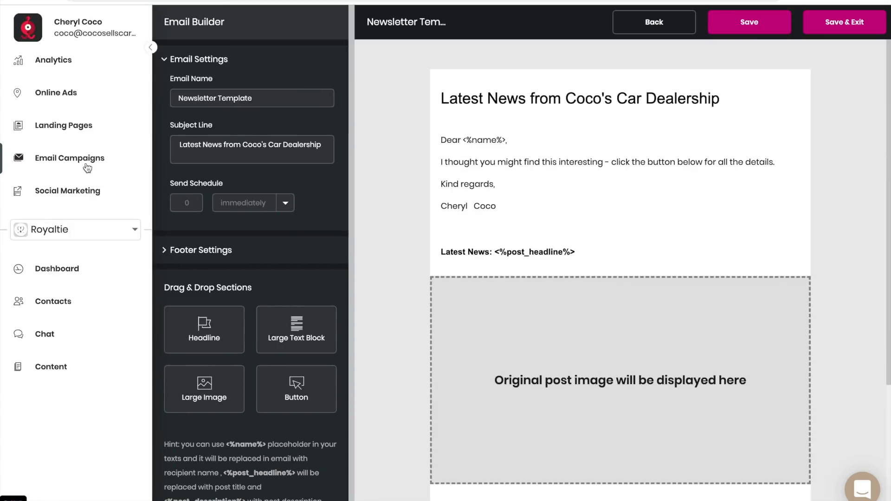